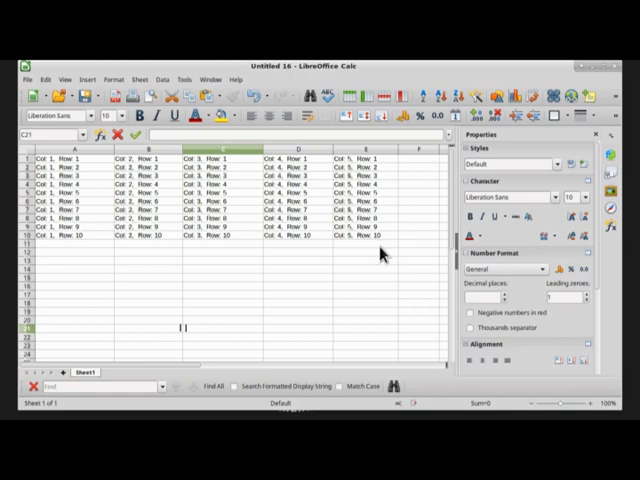
- Select the Col/Row label block A1:E10 in Calc and copy it
{"action": "mouse_move", "coordinate": [380, 236]}
{"action": "left_mouse_down"}
{"action": "mouse_move", "coordinate": [213, 183]}
{"action": "mouse_move", "coordinate": [63, 162]}
{"action": "left_mouse_up"}
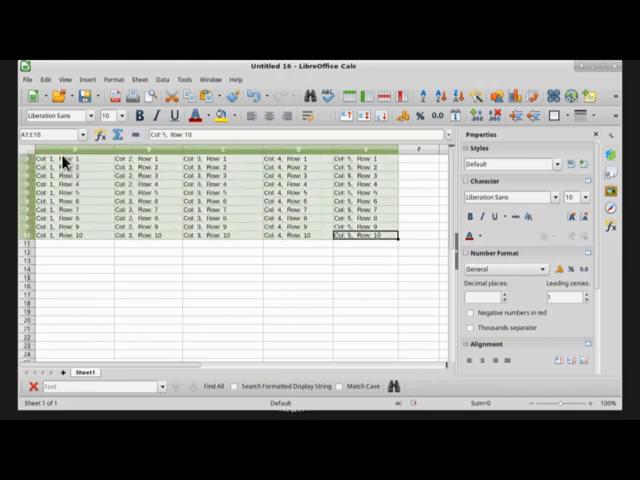
{"action": "left_click", "coordinate": [193, 97]}
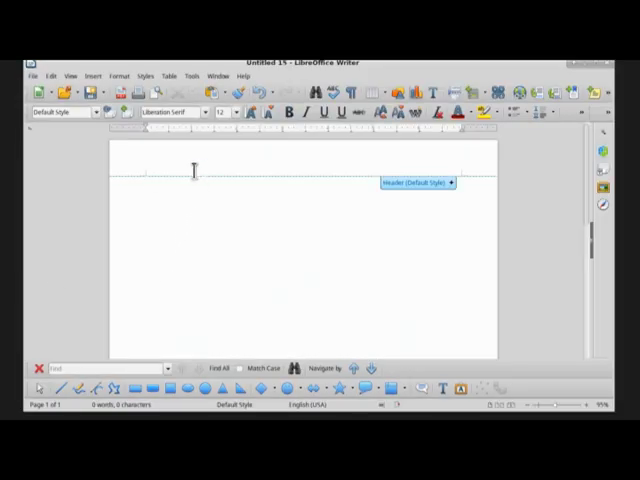
- Insert a 5-column, 10-row table and paste the copied Calc labels
{"action": "left_click", "coordinate": [383, 93]}
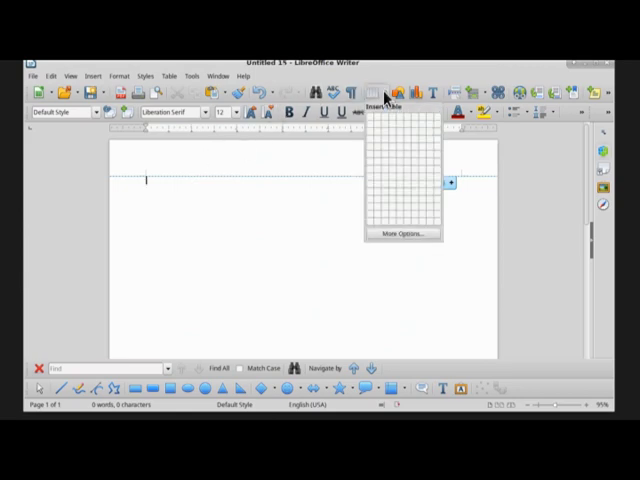
{"action": "left_click", "coordinate": [392, 190]}
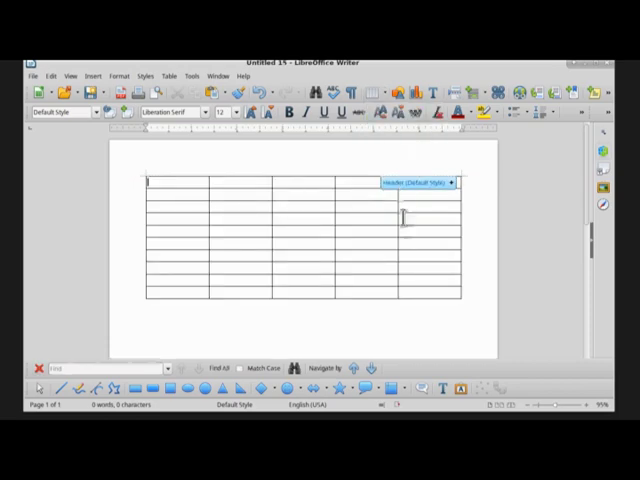
{"action": "left_click", "coordinate": [212, 95]}
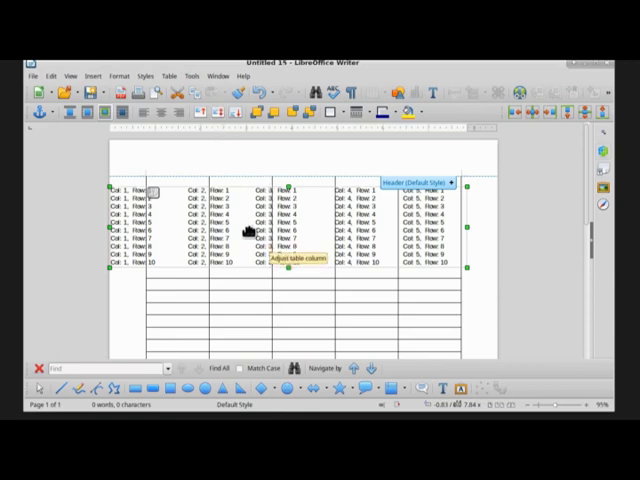
{"action": "left_click", "coordinate": [257, 93]}
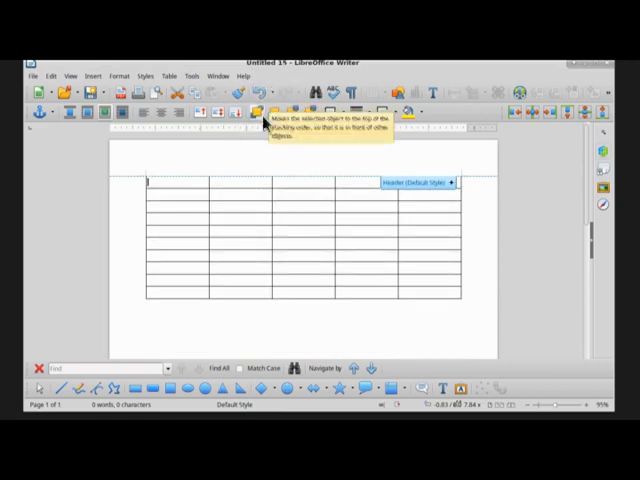
- Try pasting the Calc data as HTML, then undo it
{"action": "left_click", "coordinate": [224, 93]}
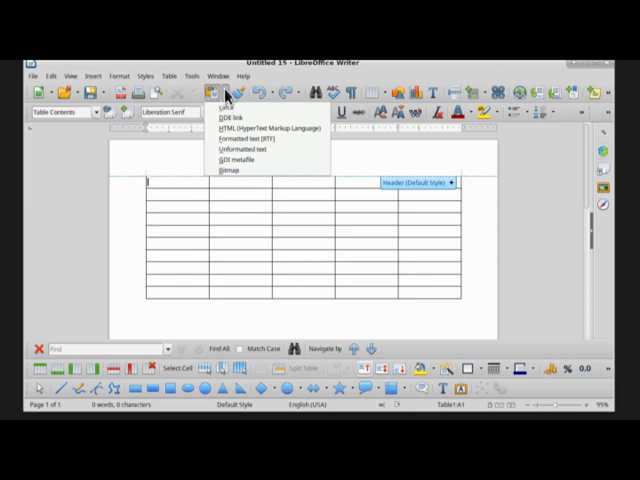
{"action": "left_click", "coordinate": [280, 130]}
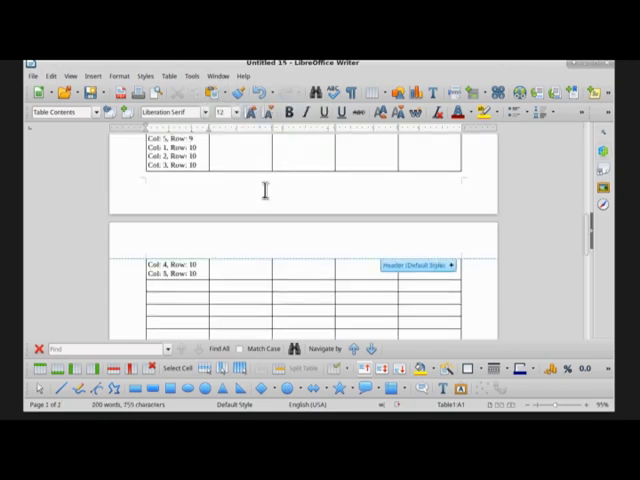
{"action": "scroll", "coordinate": [267, 188], "scroll_direction": "up", "scroll_amount": 10}
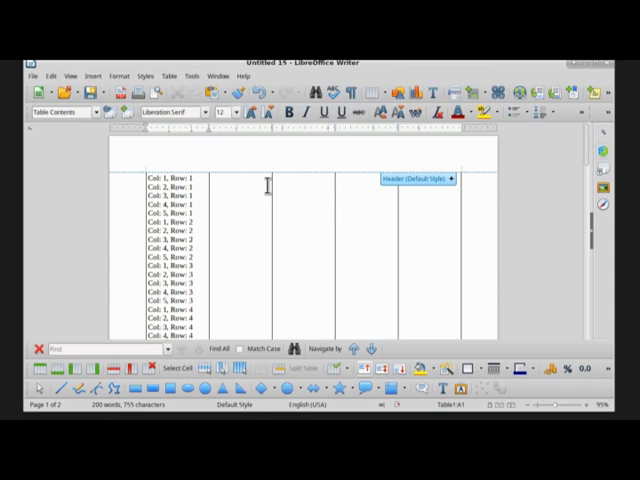
{"action": "left_click", "coordinate": [260, 93]}
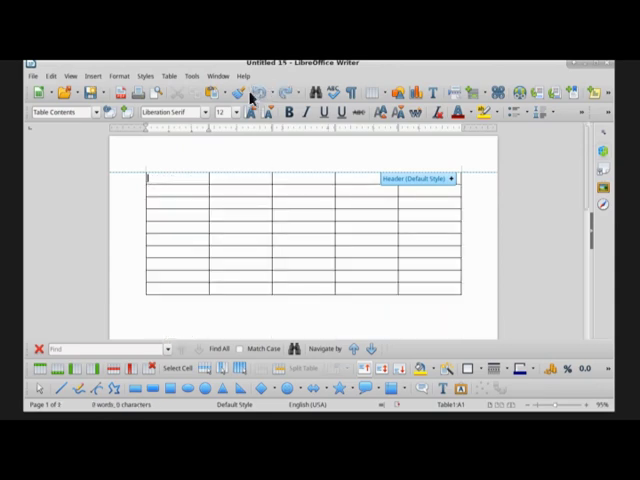
- Try pasting as unformatted text, undo it, and reopen the paste formats list
{"action": "left_click", "coordinate": [226, 94]}
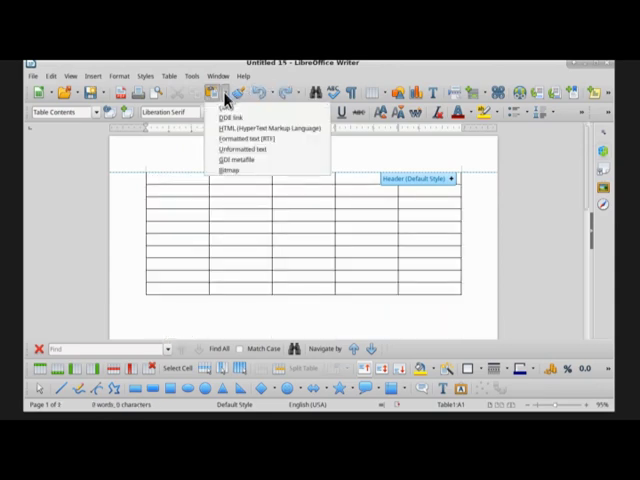
{"action": "left_click", "coordinate": [242, 149]}
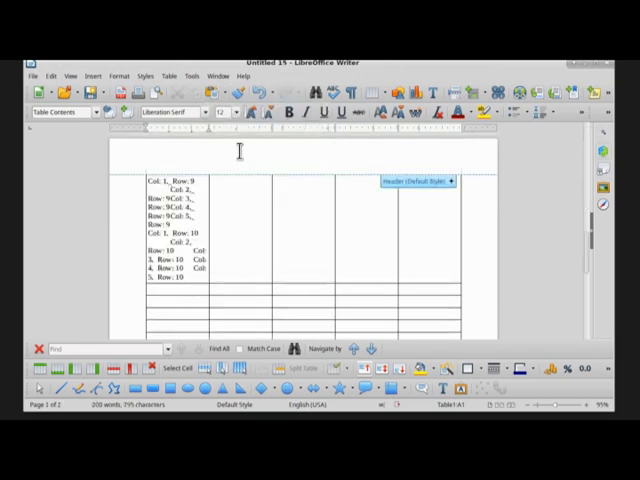
{"action": "scroll", "coordinate": [247, 232], "scroll_direction": "up", "scroll_amount": 3}
{"action": "scroll", "coordinate": [247, 232], "scroll_direction": "up", "scroll_amount": 5}
{"action": "scroll", "coordinate": [247, 232], "scroll_direction": "up", "scroll_amount": 5}
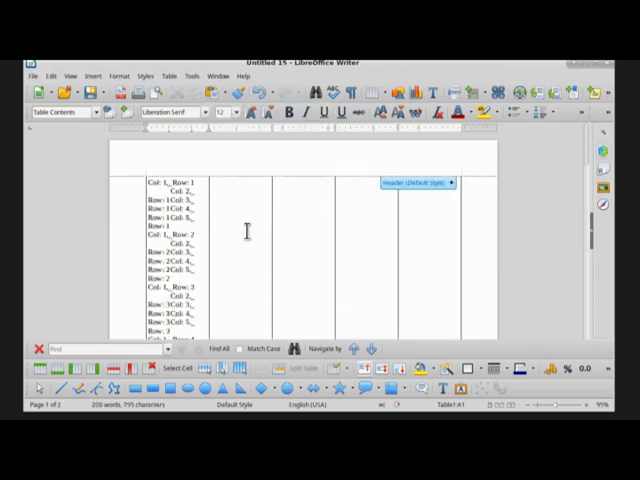
{"action": "left_click", "coordinate": [258, 94]}
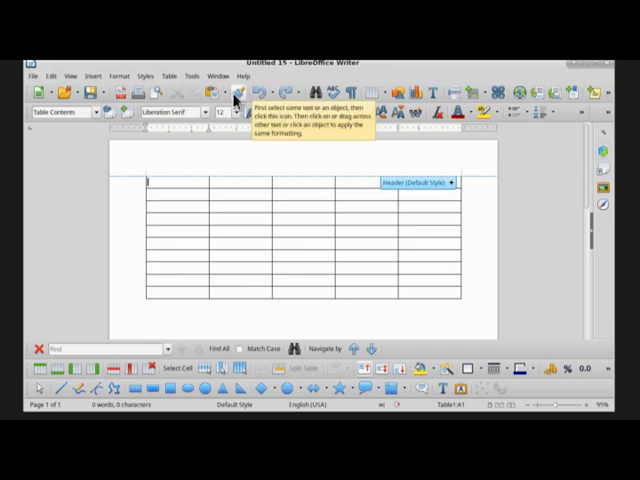
{"action": "left_click", "coordinate": [226, 94]}
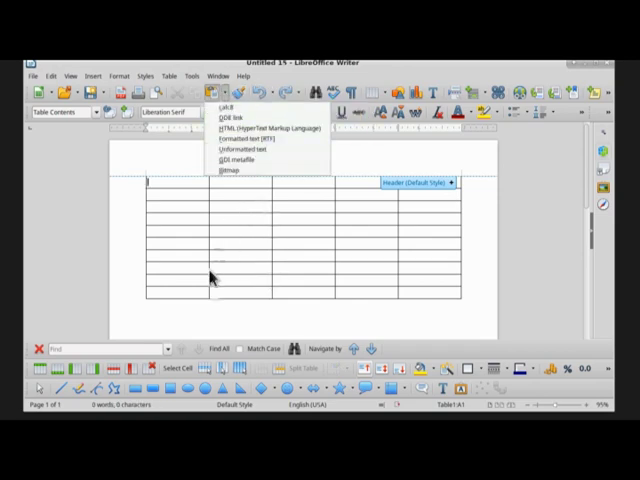
- Paste the Calc labels below the empty table as Formatted text (RTF)
{"action": "left_click", "coordinate": [207, 320]}
{"action": "left_click", "coordinate": [205, 313]}
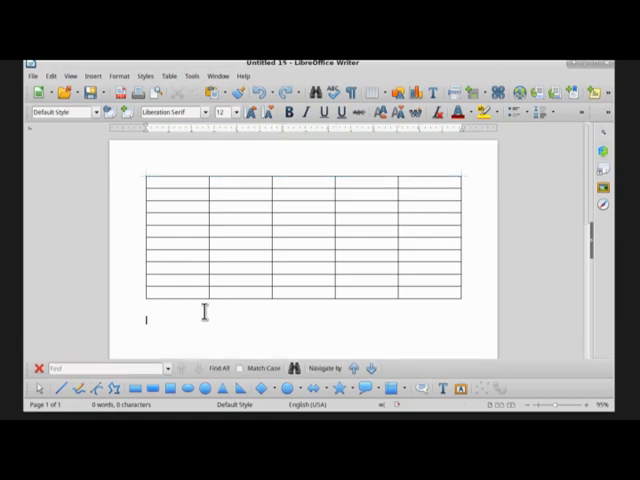
{"action": "left_click", "coordinate": [224, 93]}
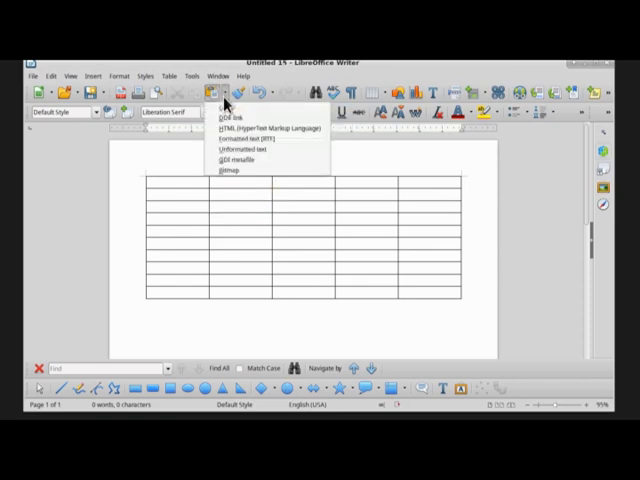
{"action": "left_click", "coordinate": [281, 139]}
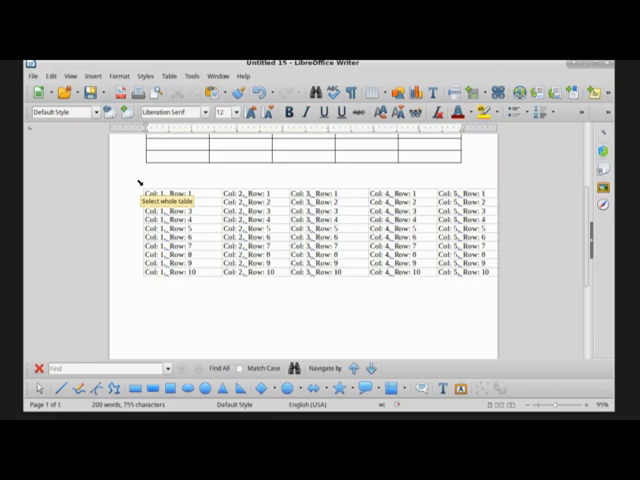
- Paste the whole helper table's labels into the empty table, starting at its first cell
{"action": "left_click", "coordinate": [140, 182]}
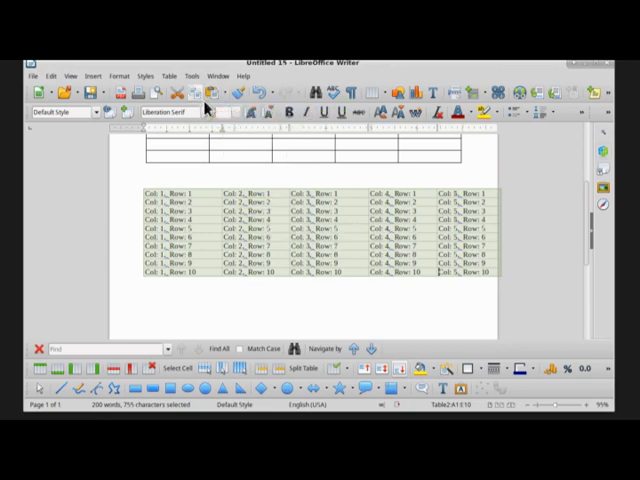
{"action": "scroll", "coordinate": [230, 197], "scroll_direction": "up", "scroll_amount": 2}
{"action": "scroll", "coordinate": [230, 197], "scroll_direction": "up", "scroll_amount": 2}
{"action": "left_click", "coordinate": [187, 181]}
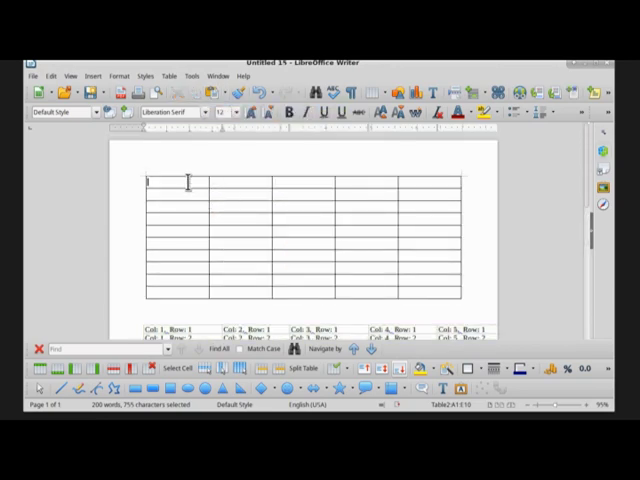
{"action": "left_click", "coordinate": [213, 93]}
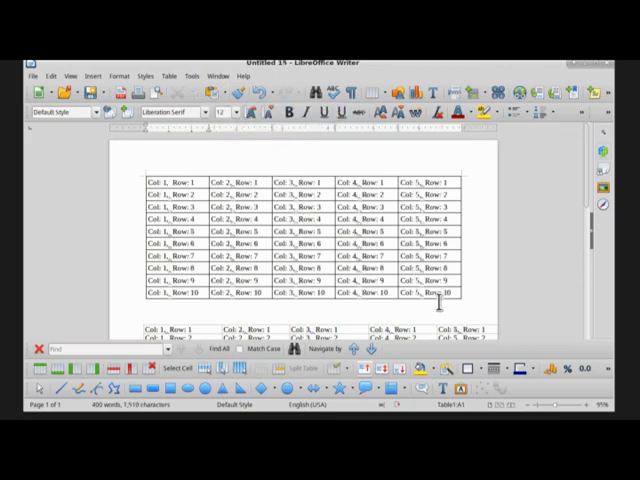
{"action": "scroll", "coordinate": [437, 305], "scroll_direction": "down", "scroll_amount": 2}
{"action": "scroll", "coordinate": [437, 295], "scroll_direction": "up", "scroll_amount": 2}
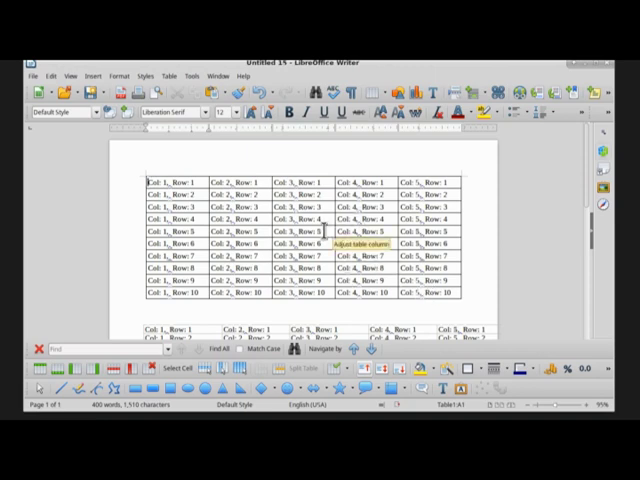
{"action": "scroll", "coordinate": [325, 232], "scroll_direction": "down", "scroll_amount": 3}
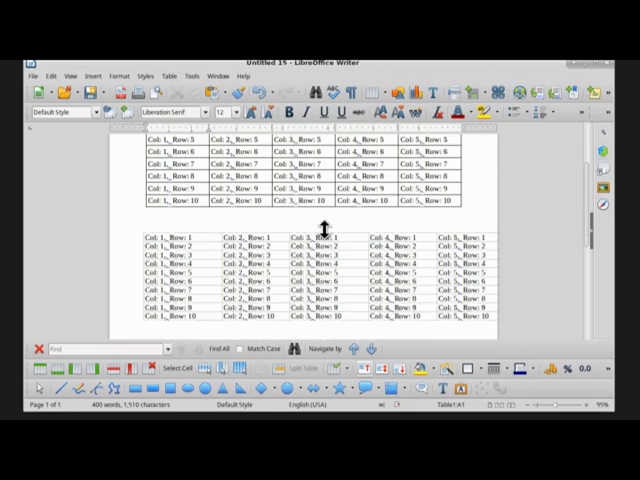
{"action": "left_click", "coordinate": [208, 256]}
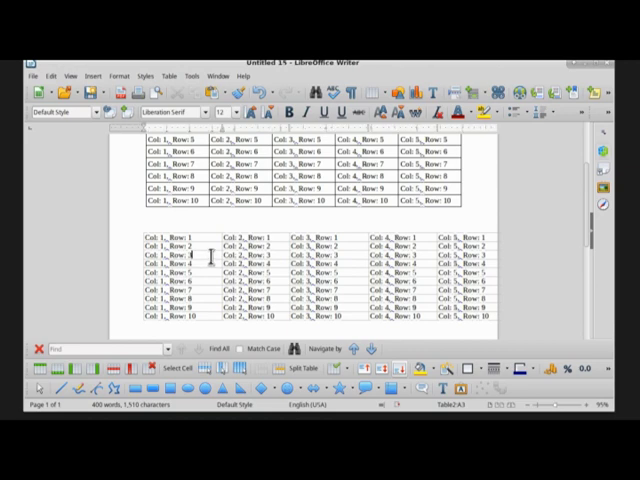